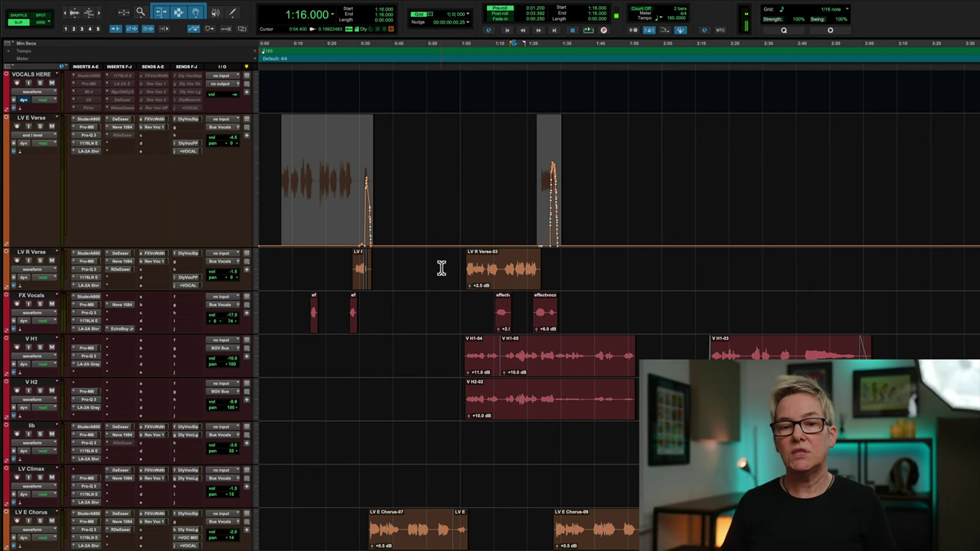
- Highlight the two send-automation throws on the LV E Verse track, first 0:26.466 to 0:40.866, then 1:20.733 to 1:35.333
key("ctrl+bracketright")
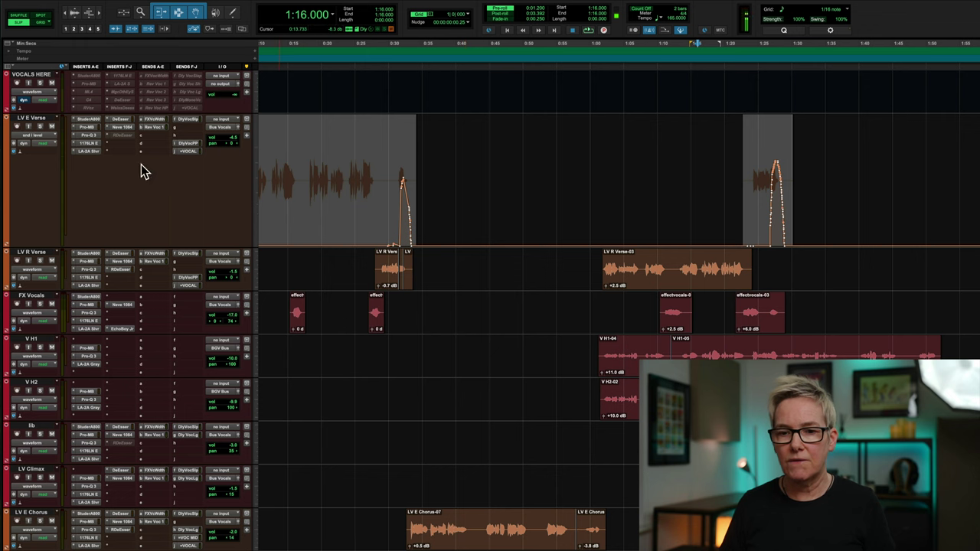
left_click(45, 120)
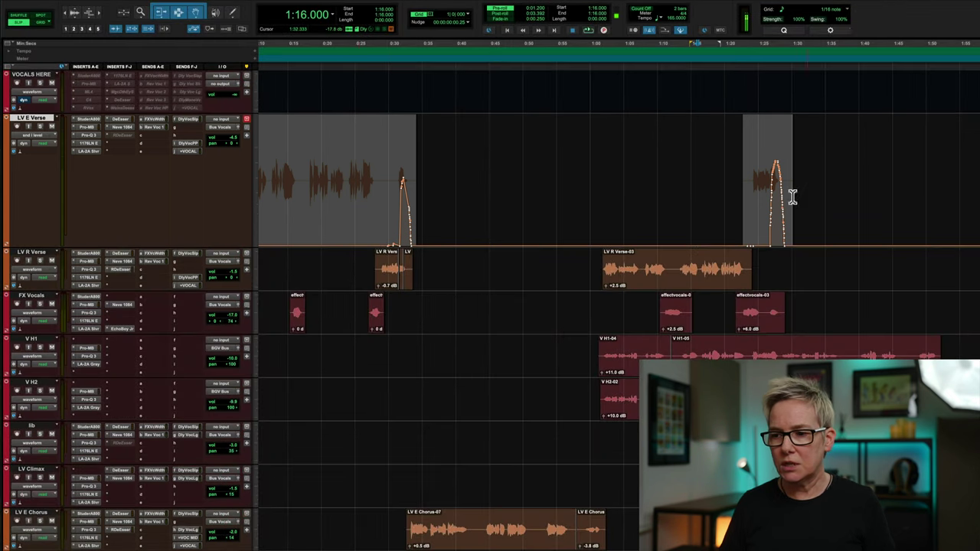
left_click_drag(380, 230, 462, 232)
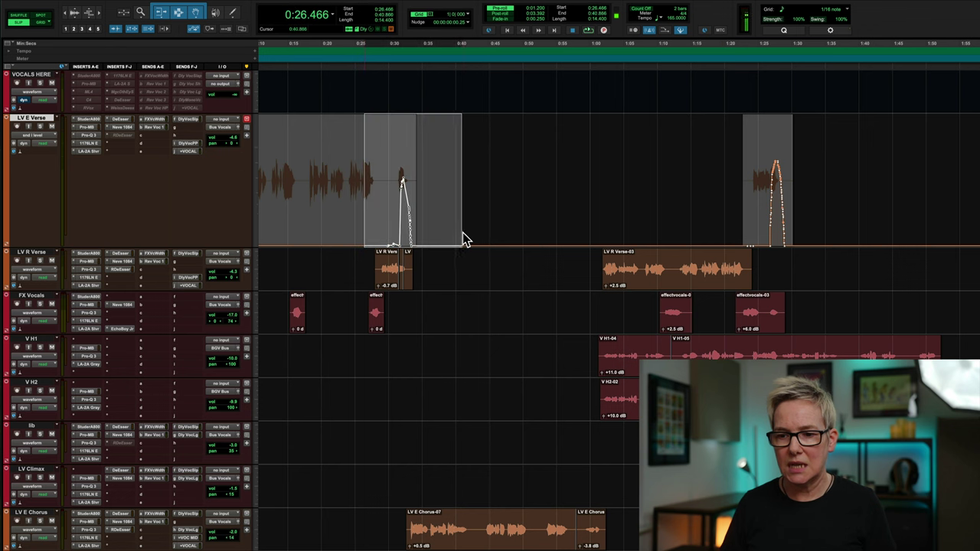
left_click_drag(729, 222, 828, 234)
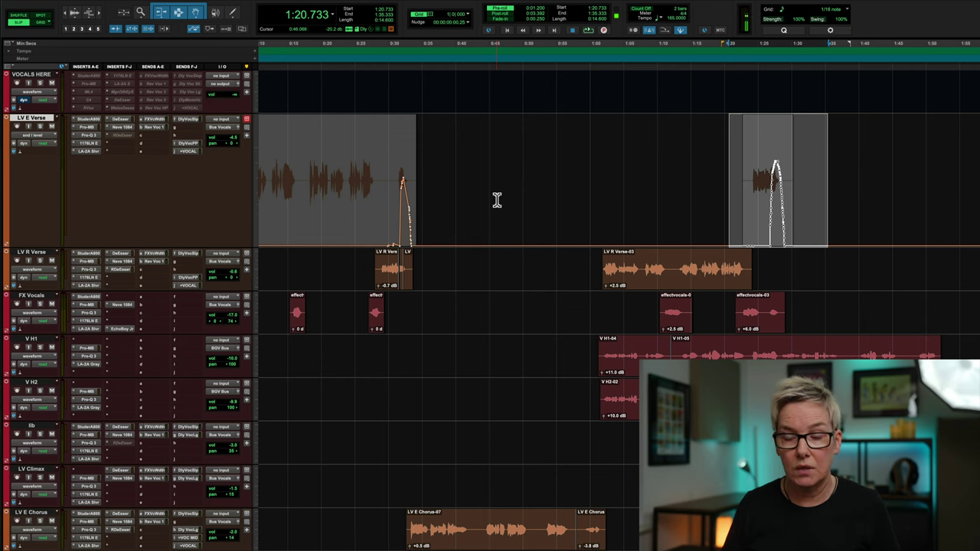
- Find and select the Vox Dly PP return track among the vocal effect returns
scroll(491, 205, "down", 15)
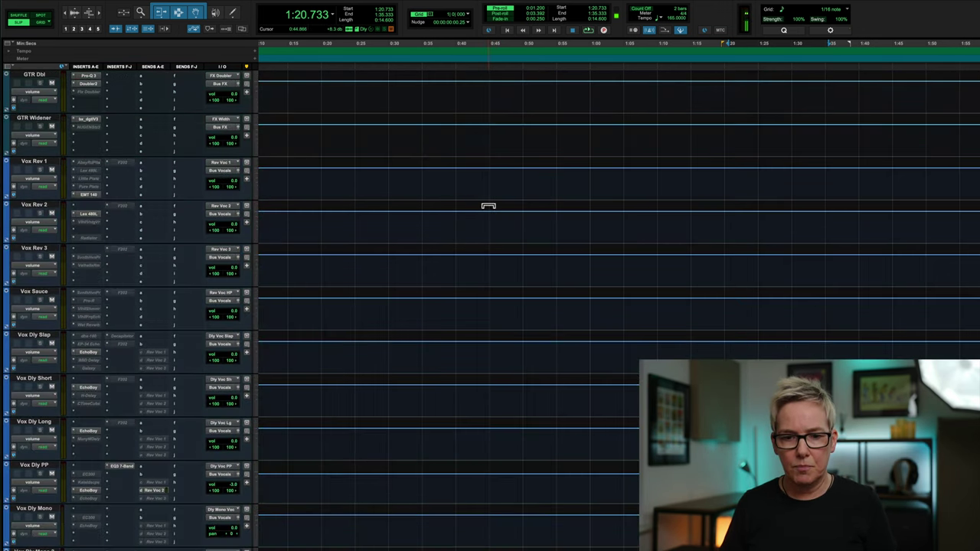
scroll(488, 205, "down", 4)
scroll(488, 206, "down", 2)
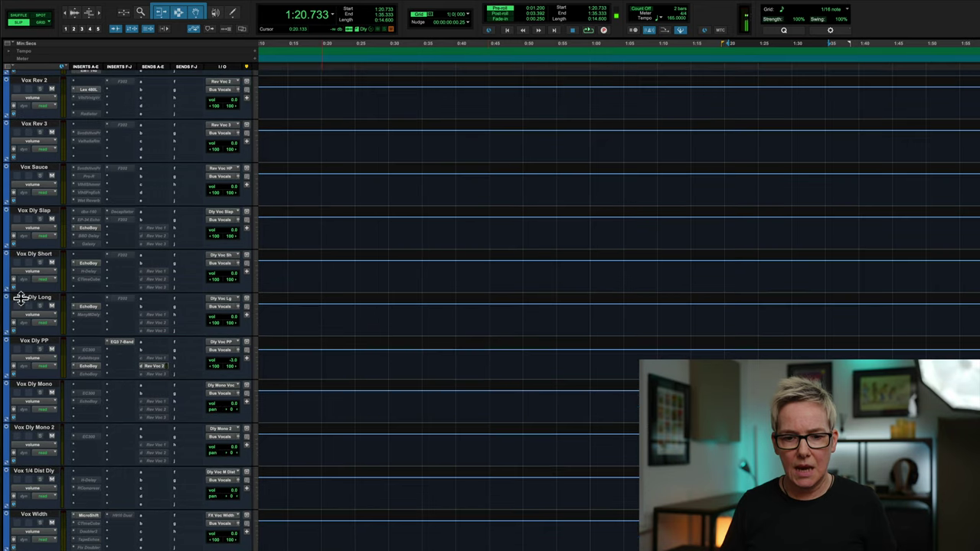
left_click(28, 339)
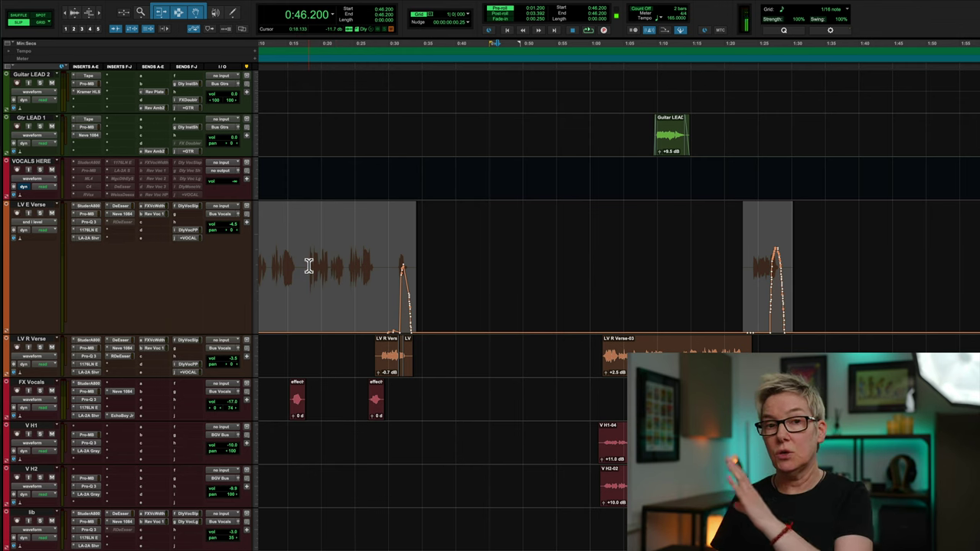
- Play the first delay throw on LV E Verse, starting from 0:23.400
left_click(343, 291)
key("space")
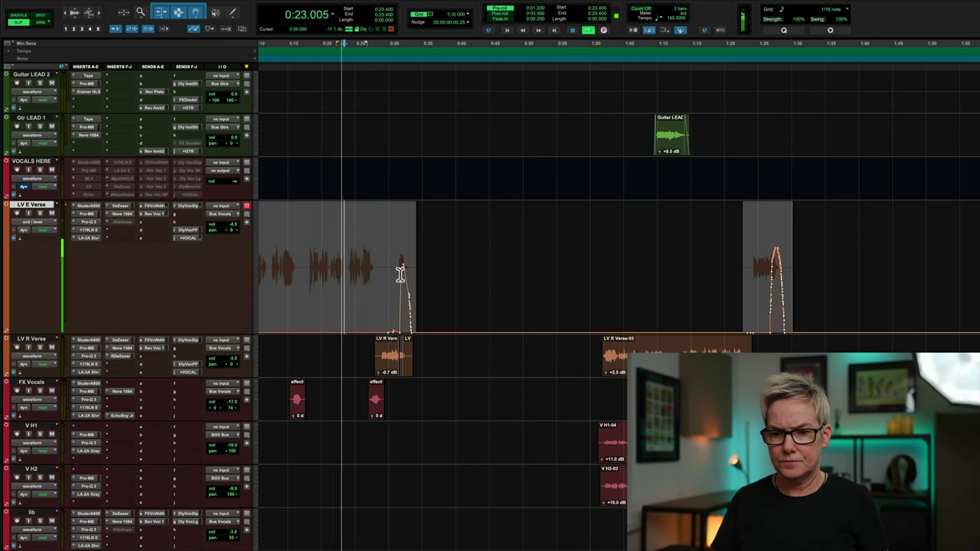
left_click(499, 10)
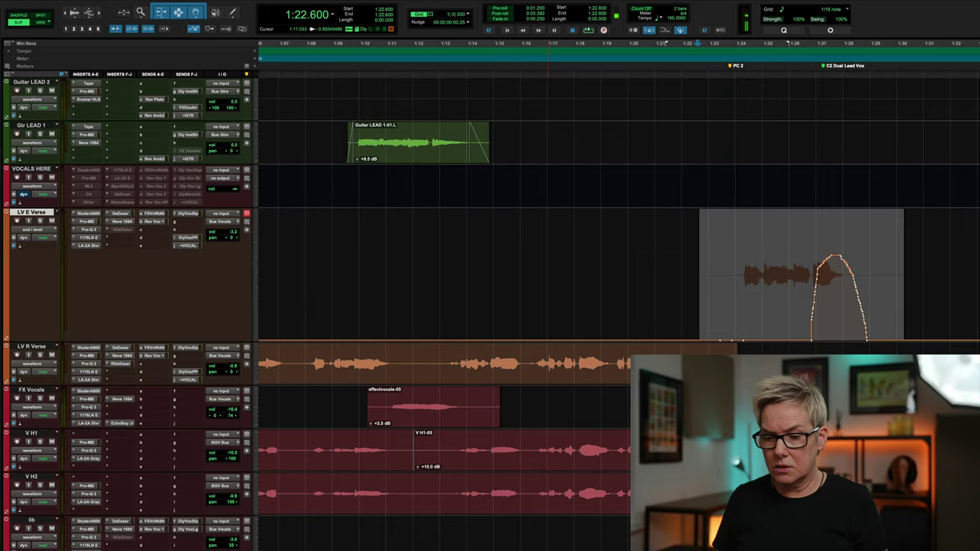
- Audition the second delay throw on LV E Verse from 1:21.133, first in the mix and then soloed
scroll(618, 230, "right", 5)
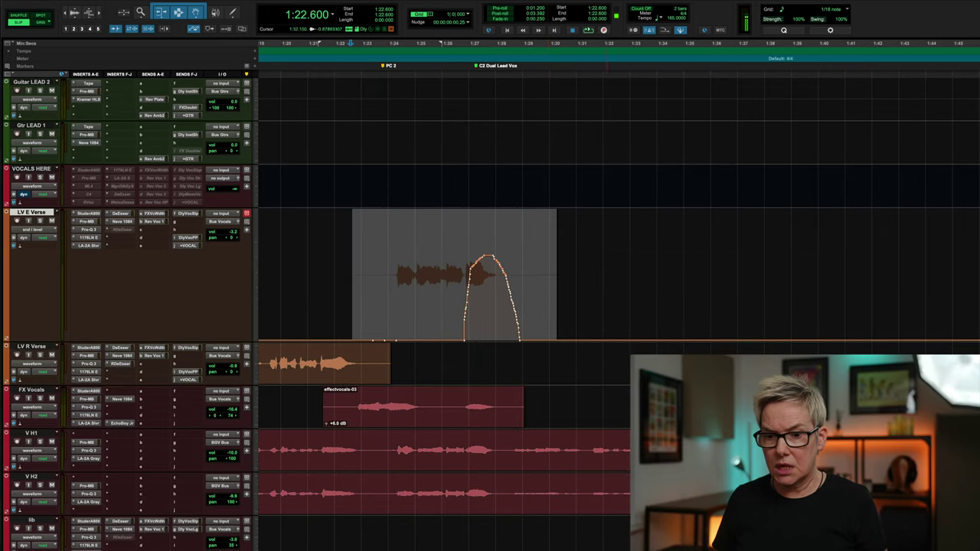
left_click(314, 260)
key("space")
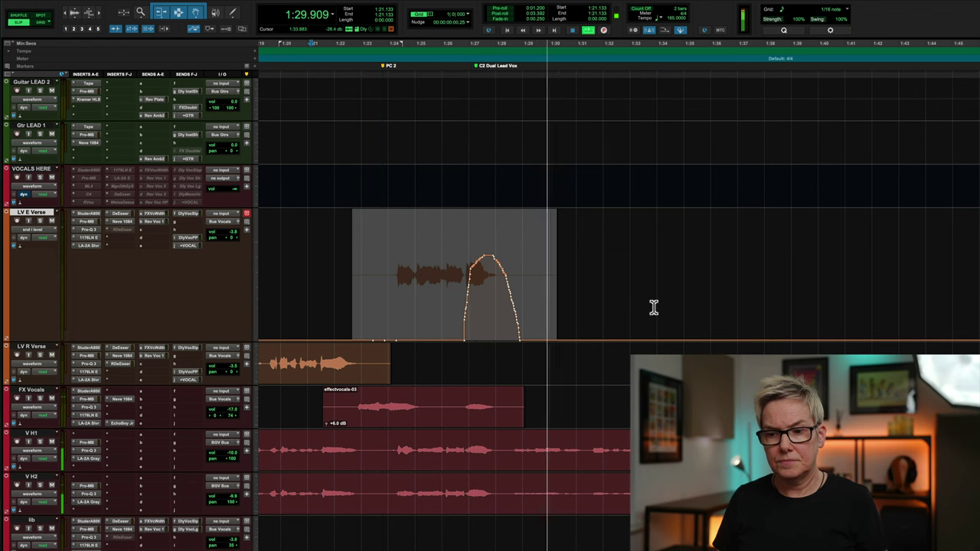
key("space")
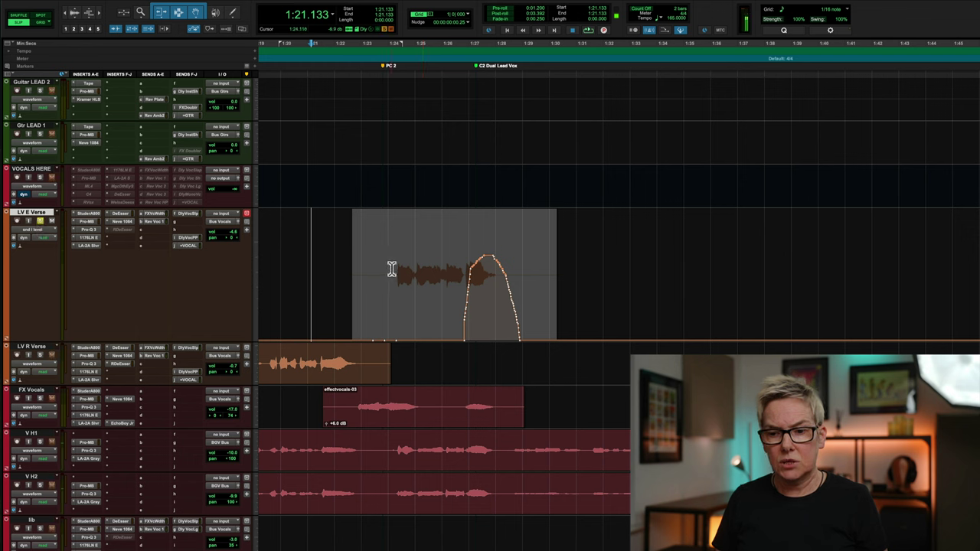
key("space")
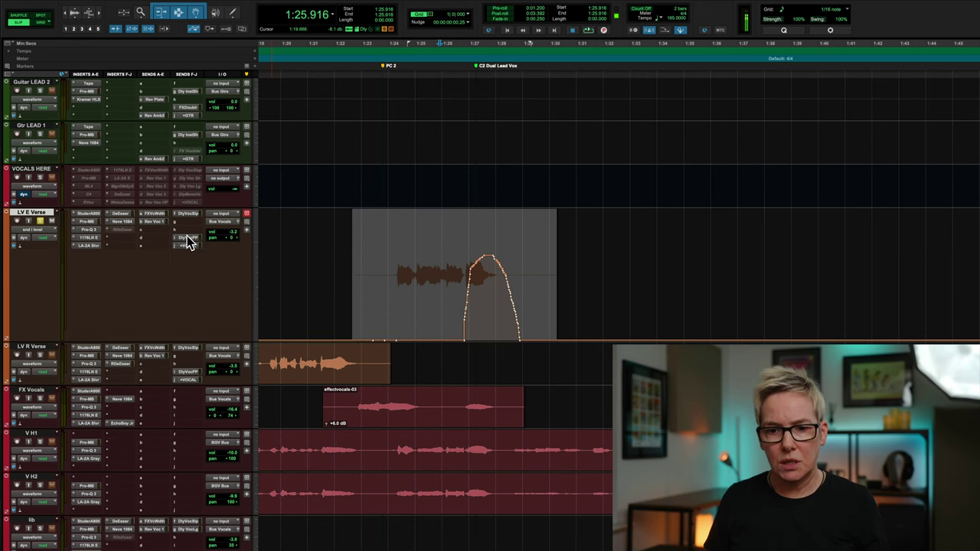
- Open the Dly Voc PP send fader of LV E Verse and the Rev Voc 2 send fader of Vox Dly PP
left_click(185, 237)
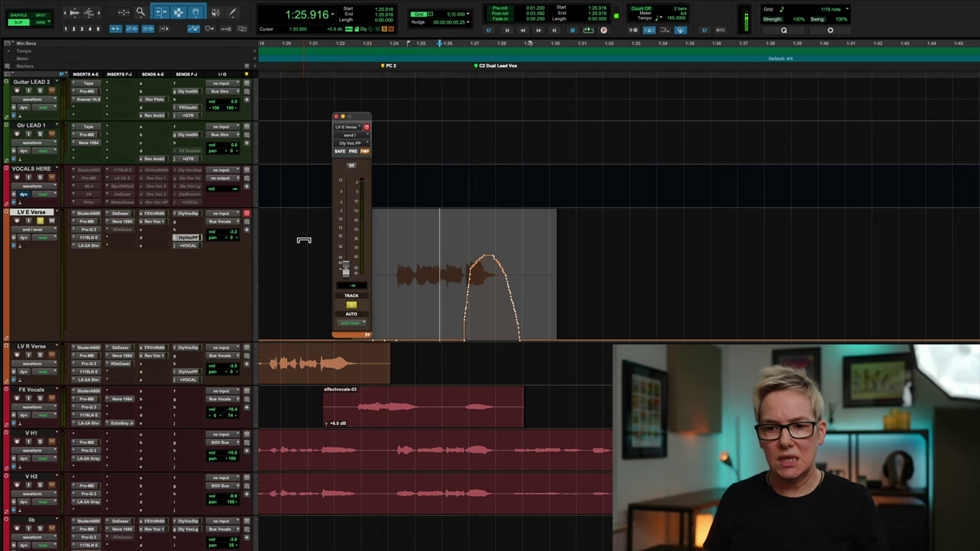
left_click_drag(356, 119, 312, 107)
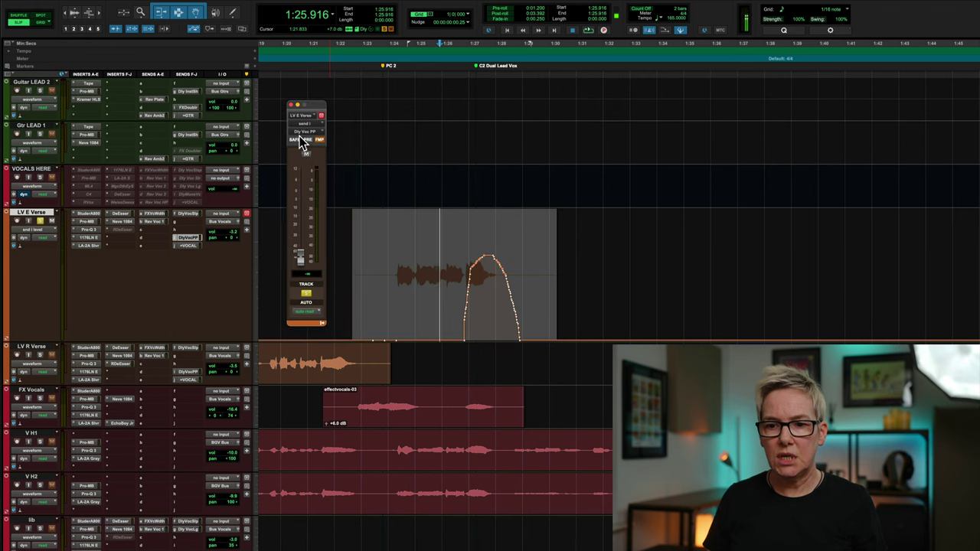
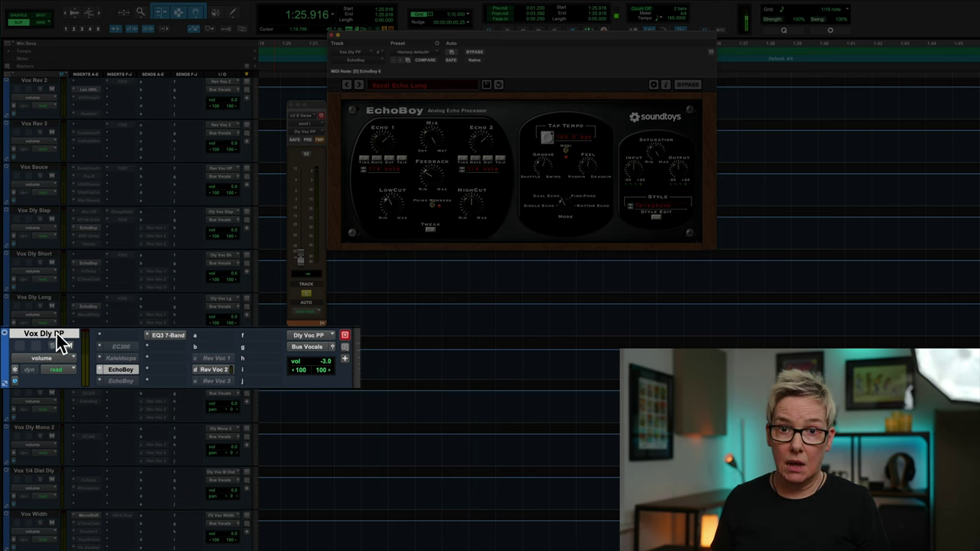
left_click(153, 366)
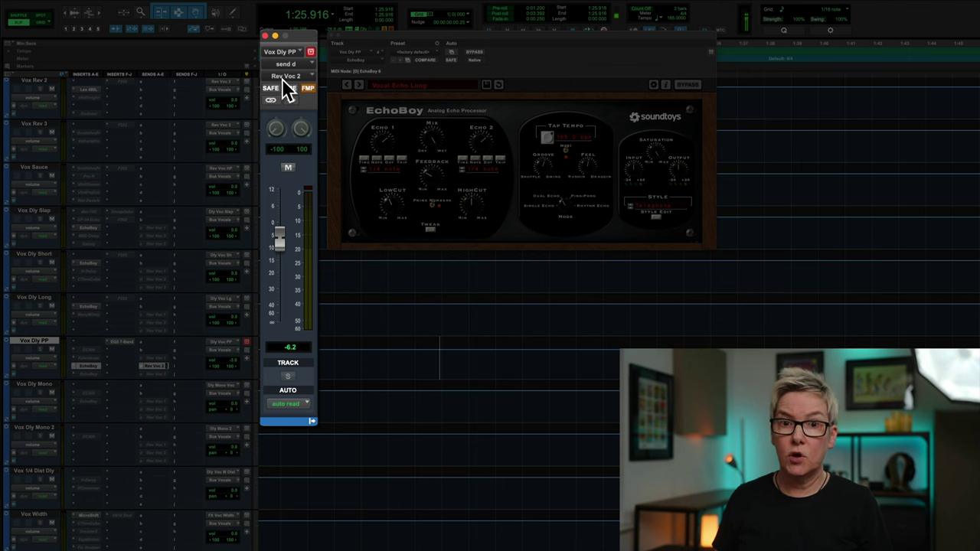
- Open the Lexicon 480L reverb on Vox Rev 2 and place its window over the lower part of EchoBoy
scroll(152, 373, "up", 3)
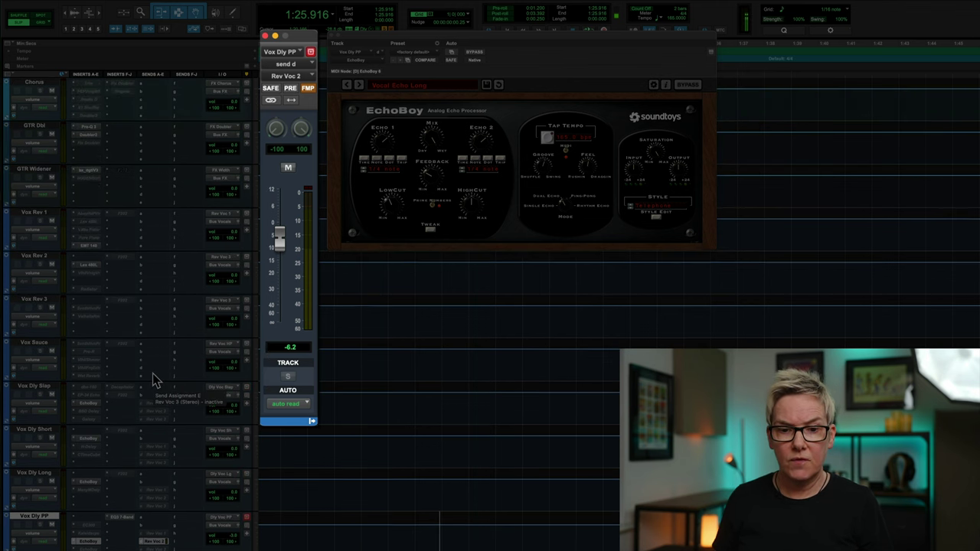
scroll(88, 280, "up", 1)
left_click(86, 265)
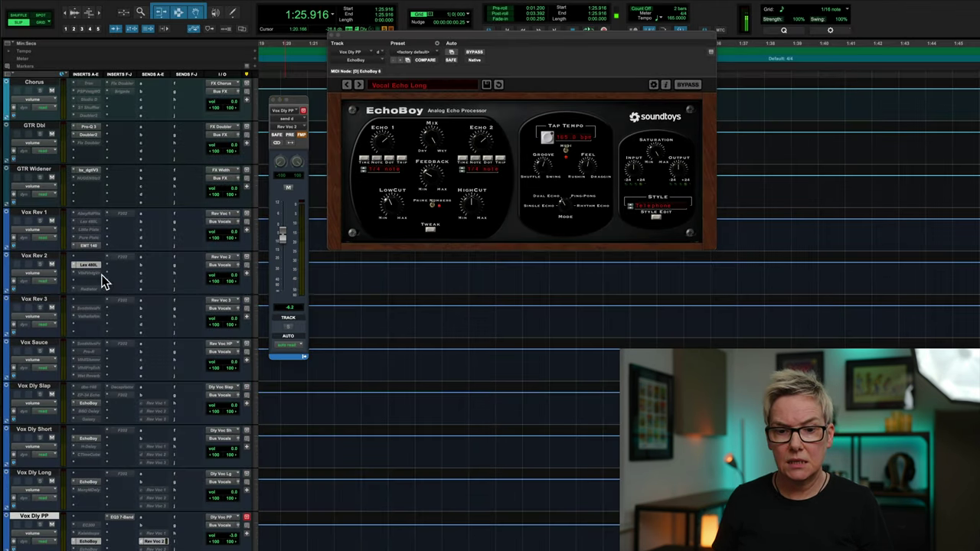
left_click_drag(420, 266, 416, 209)
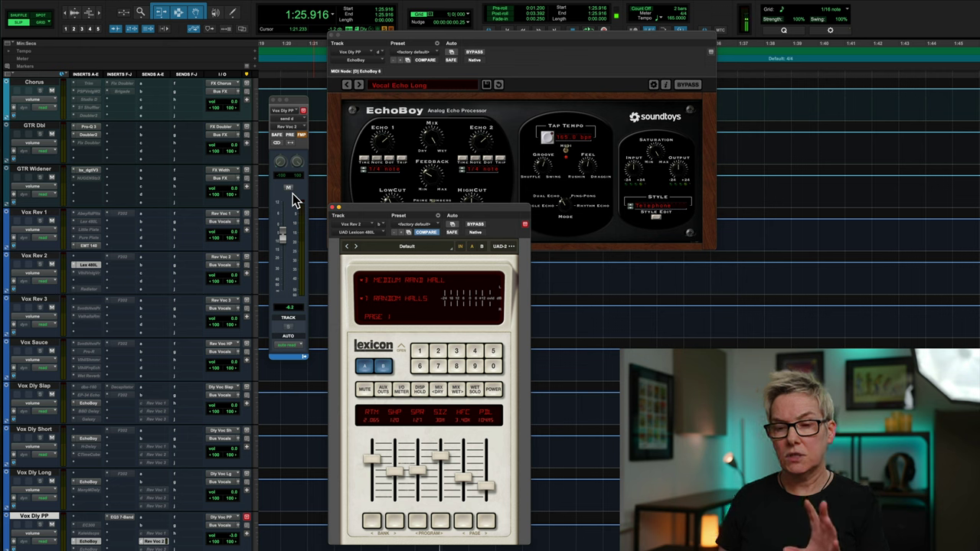
- Audition the delay throw with its reverb, raising the Vox Dly PP send to Rev Voc 2 to about +0.8 dB
key("space")
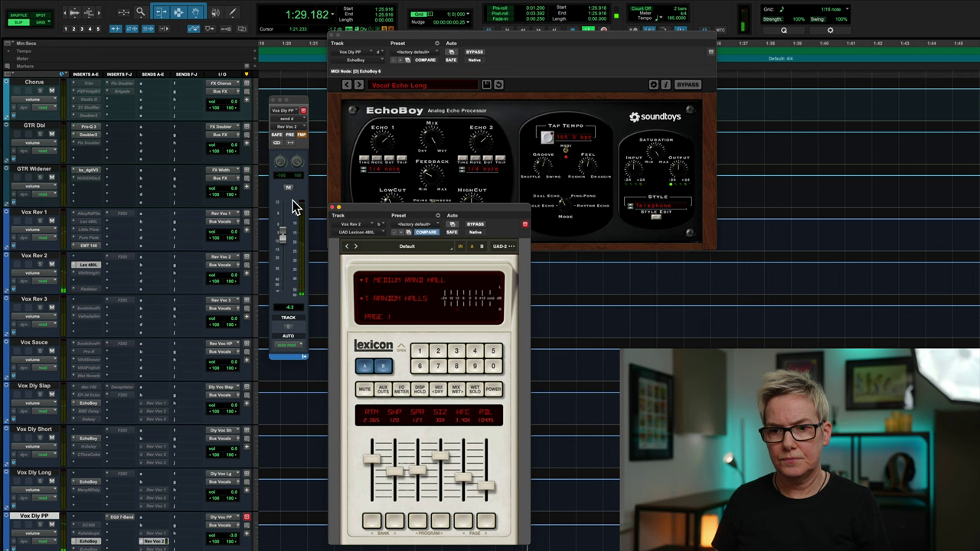
left_click(289, 187)
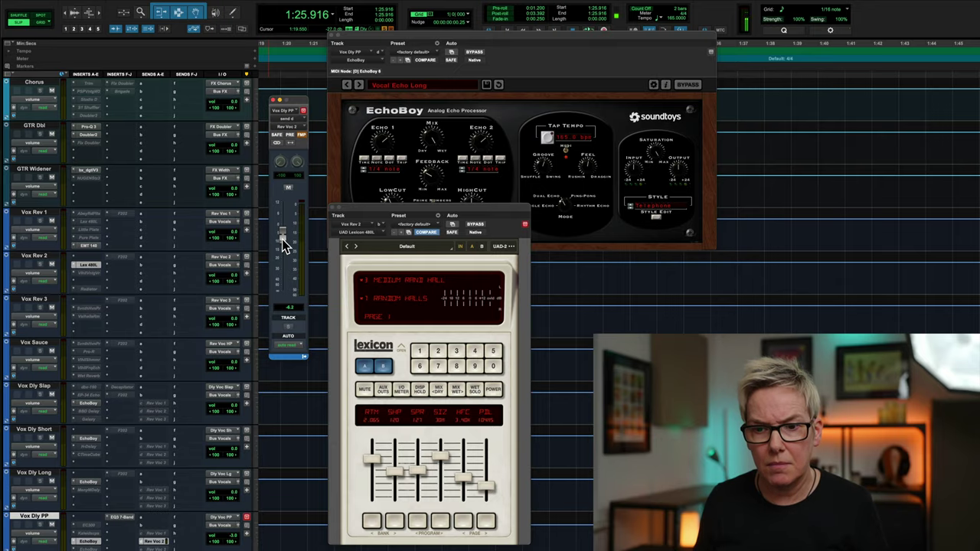
left_click(283, 242, "alt")
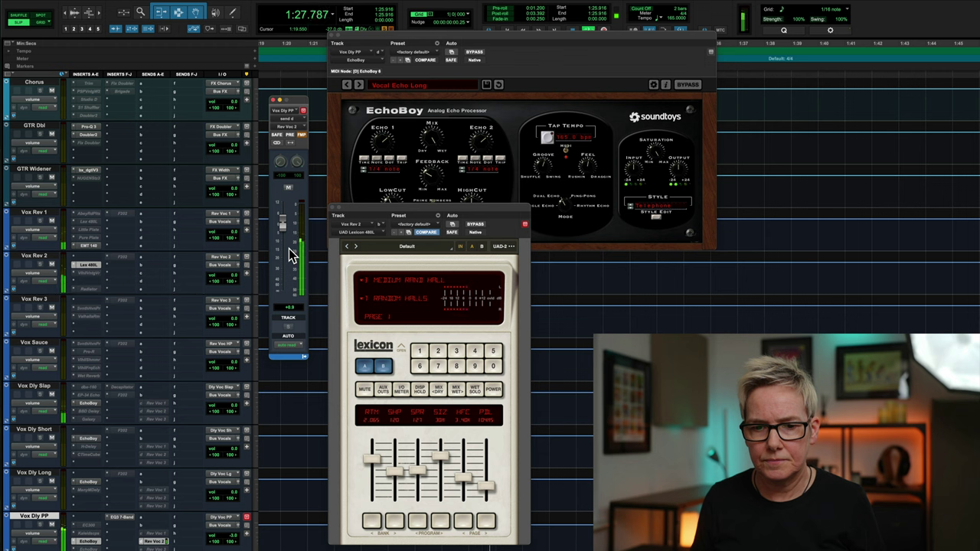
key("space")
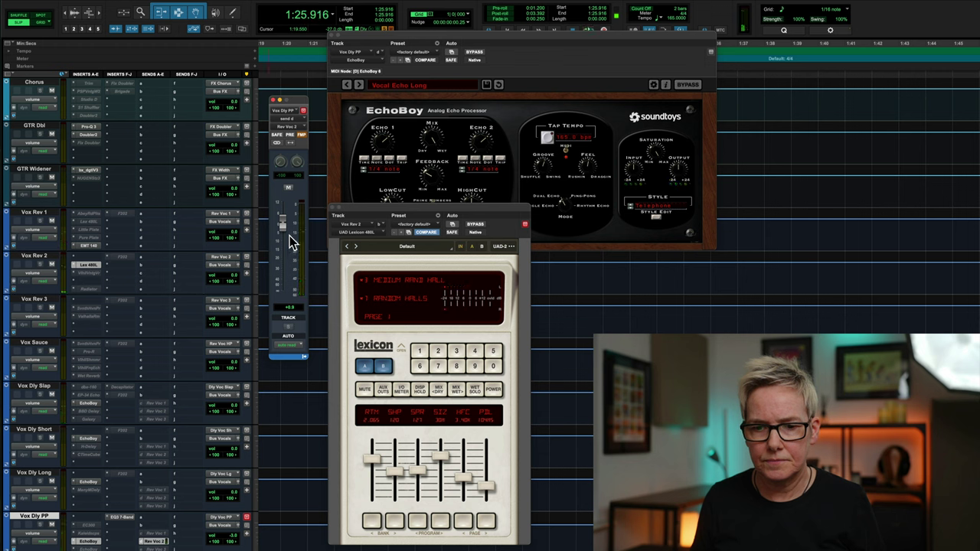
- Mute the Rev Voc 2 send on Vox Dly PP and play the throw without reverb
left_click(288, 188)
key("space")
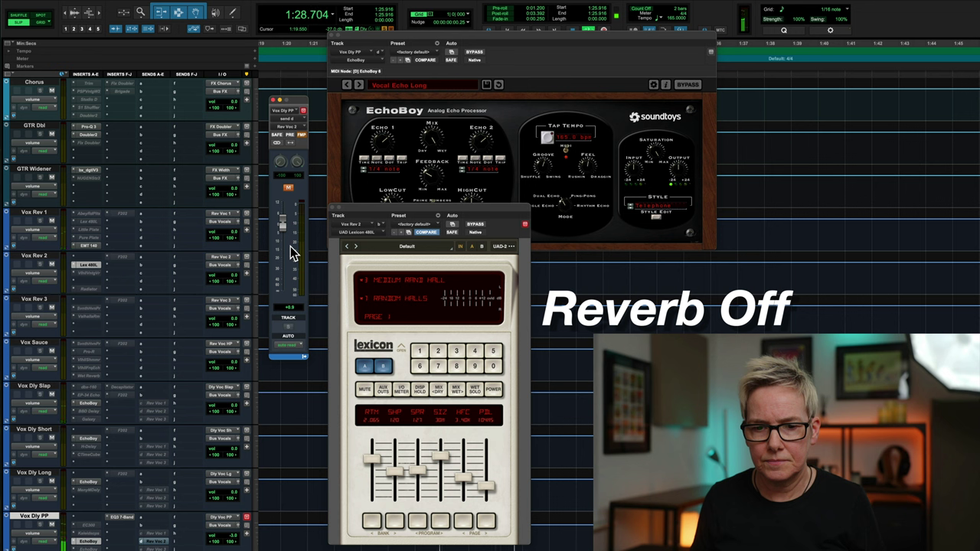
key("space")
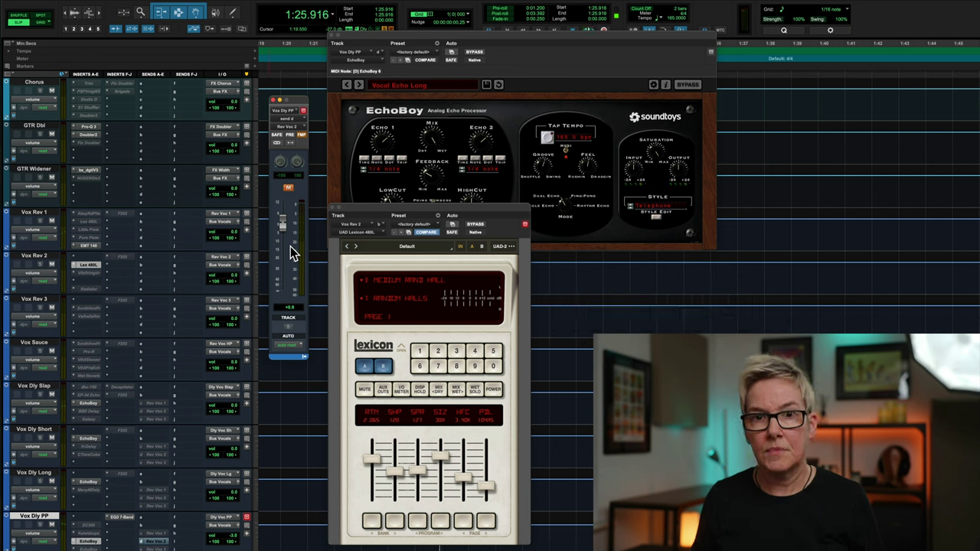
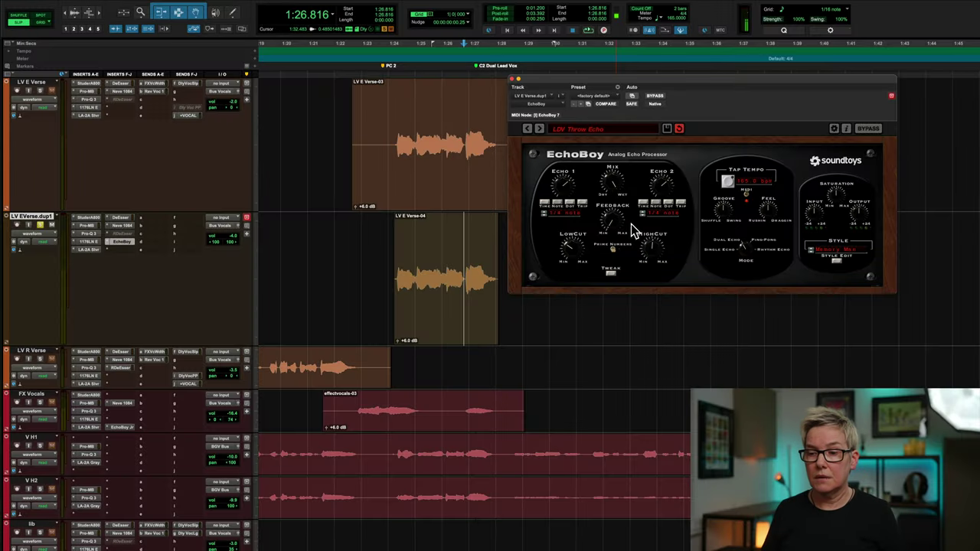
- Set the EchoBoy style on the duplicated LV E Verse track to Telephone and audition the echo
key("space")
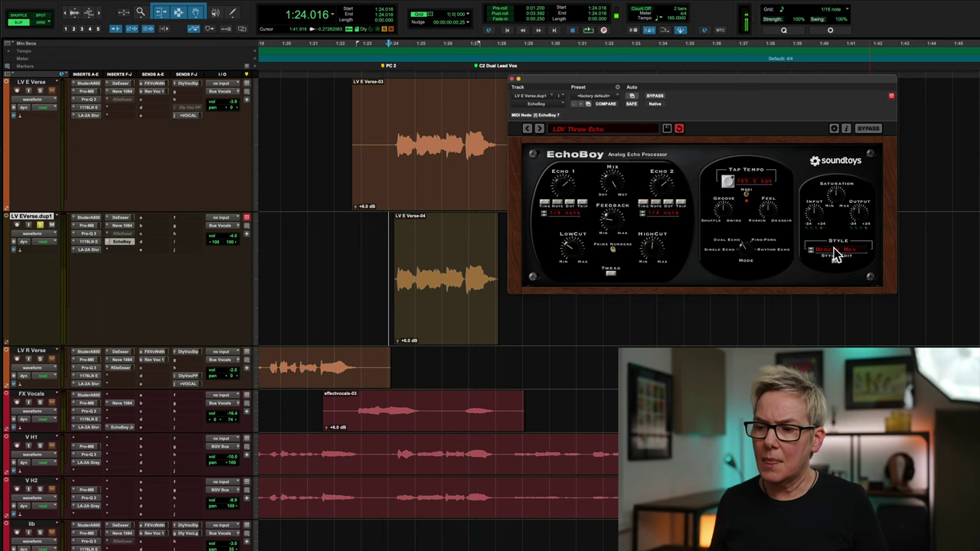
left_click(836, 253)
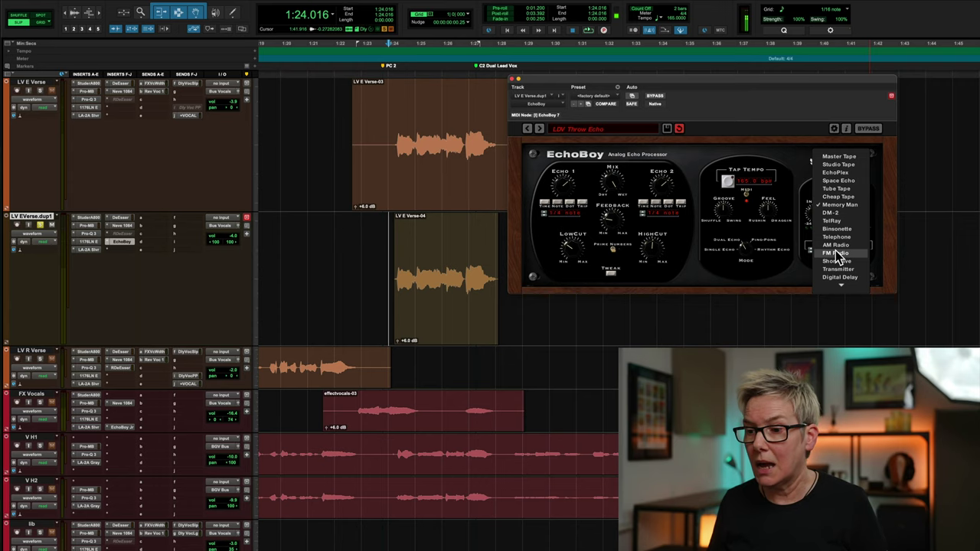
mouse_move(841, 285)
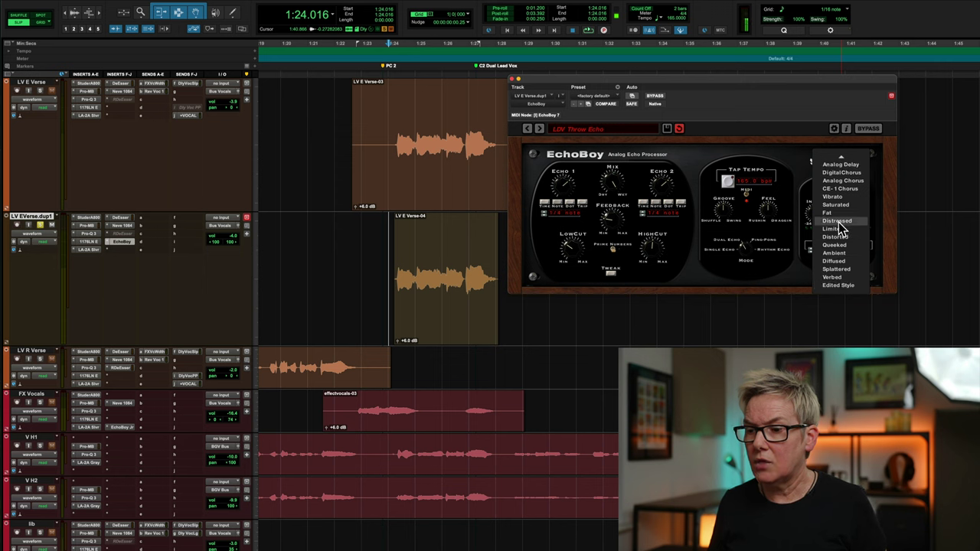
left_click(801, 270)
key("space")
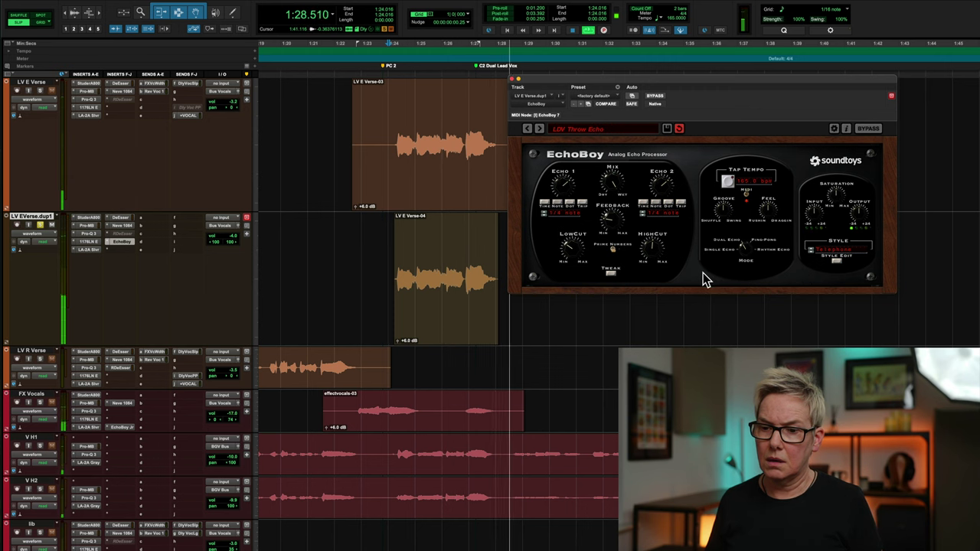
key("space")
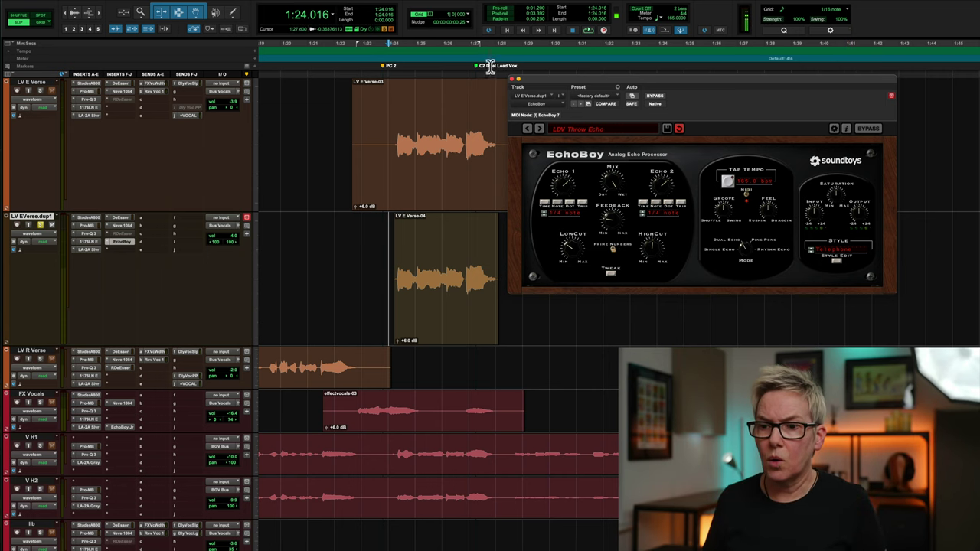
- Close EchoBoy and trim the start of the duplicate track's LV E Verse-04 clip to 1:26.862, keeping only the last word
left_click(517, 80)
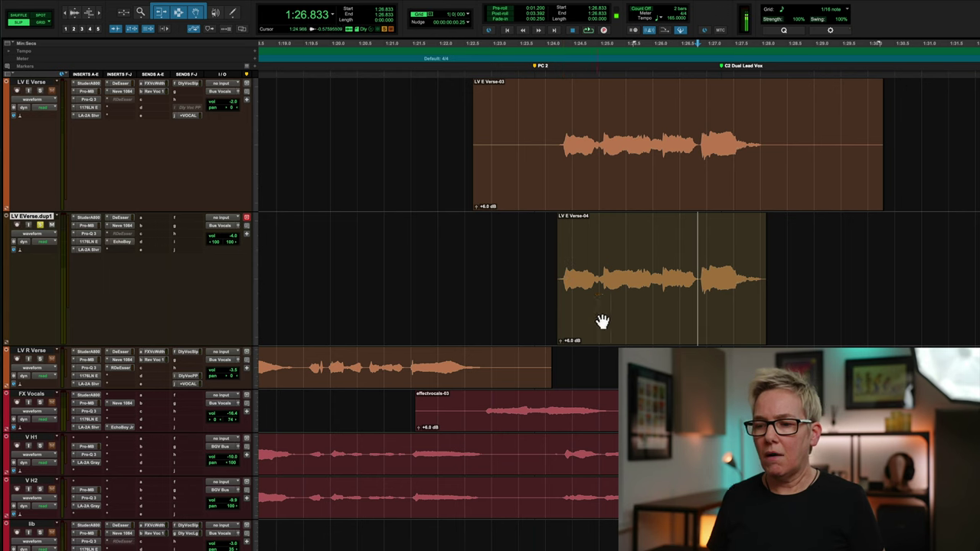
key("ctrl+bracketright")
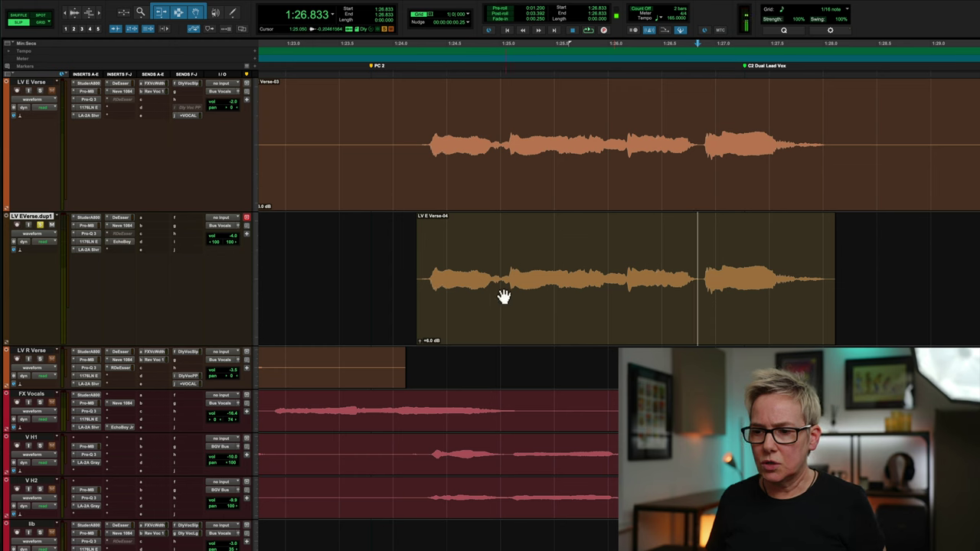
left_click_drag(421, 279, 704, 289)
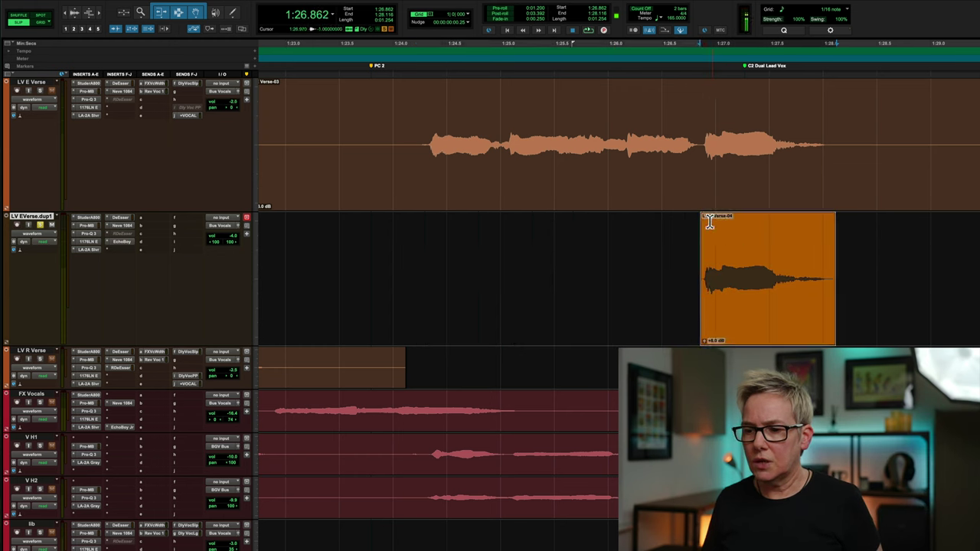
- Add a fade-in of about 0.112 s and a fade-out of about 0.320 s to the LV E Verse-04 clip and play it
left_click_drag(705, 219, 712, 222)
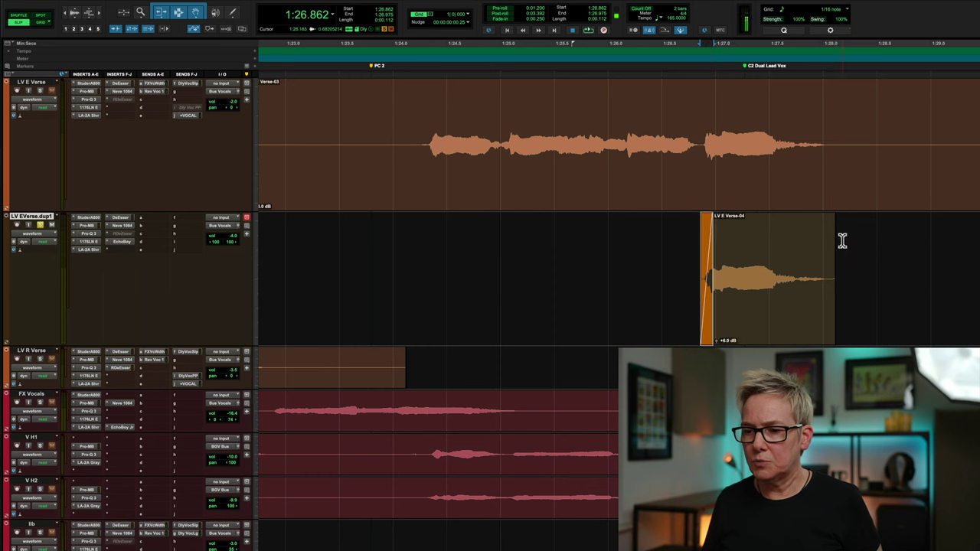
left_click_drag(832, 220, 801, 224)
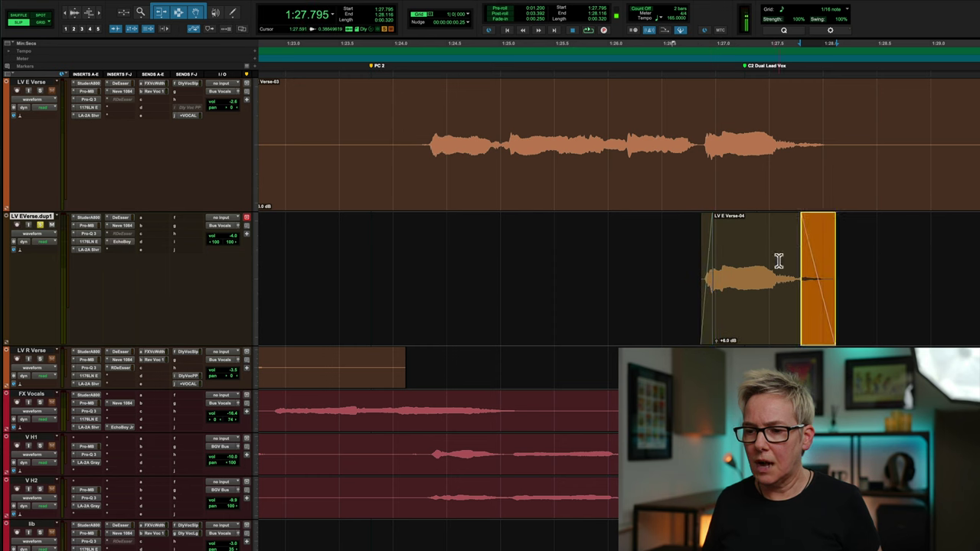
left_click(633, 251)
key("space")
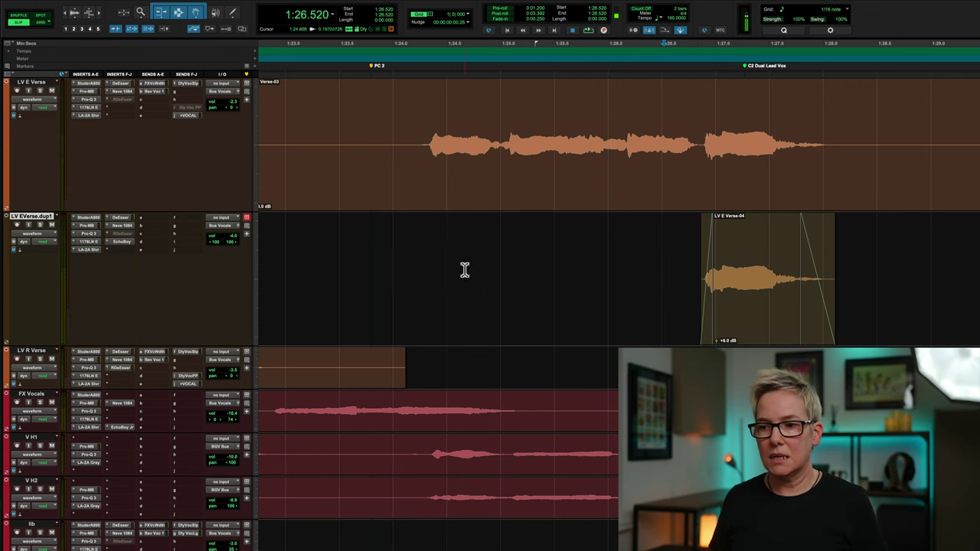
- Audition the throw within the full mix and raise the duplicated LV E Verse track's volume to 0.0 dB
key("space")
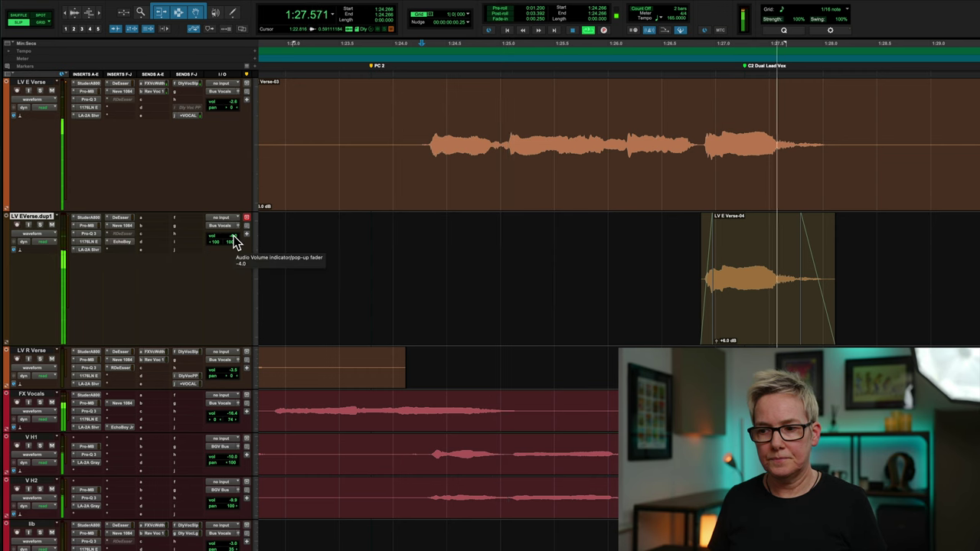
key("space")
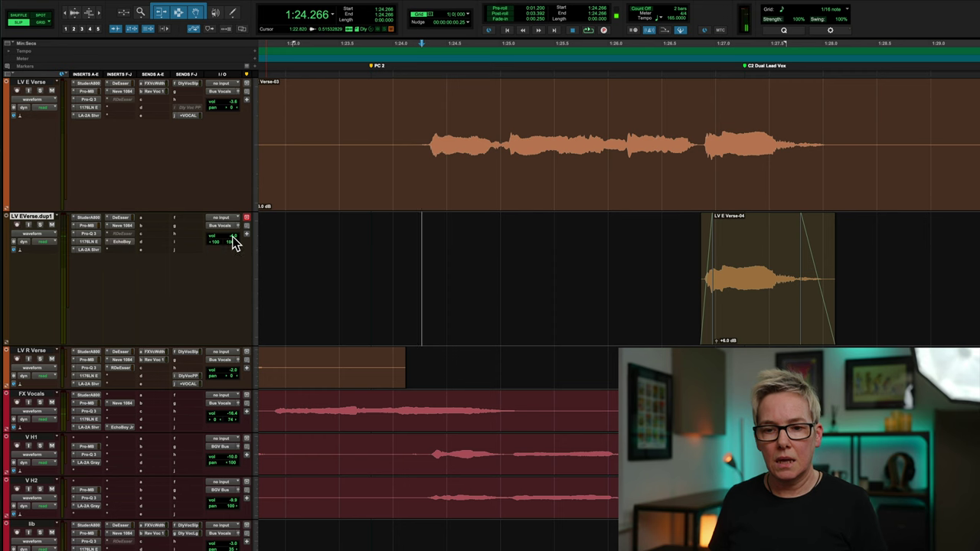
left_click_drag(232, 232, 234, 234)
key("space")
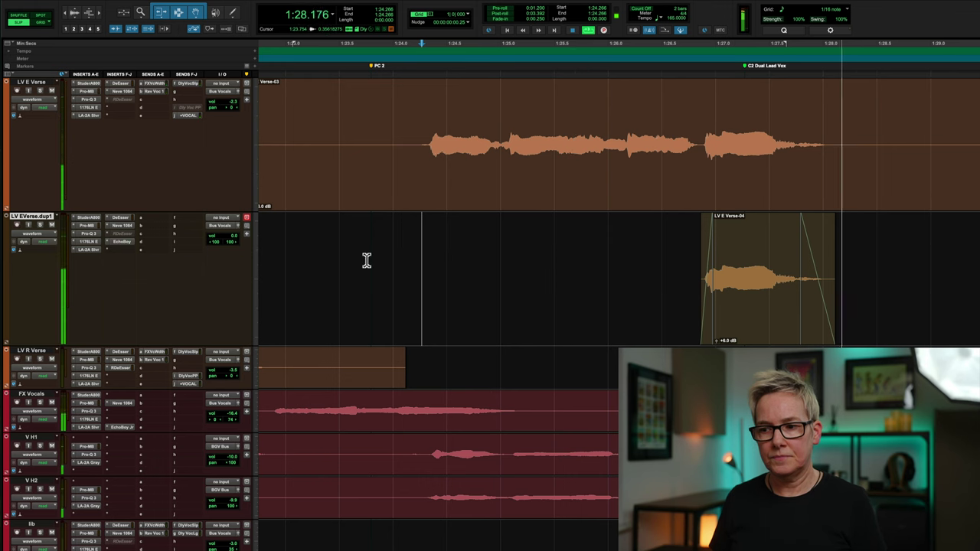
key("space")
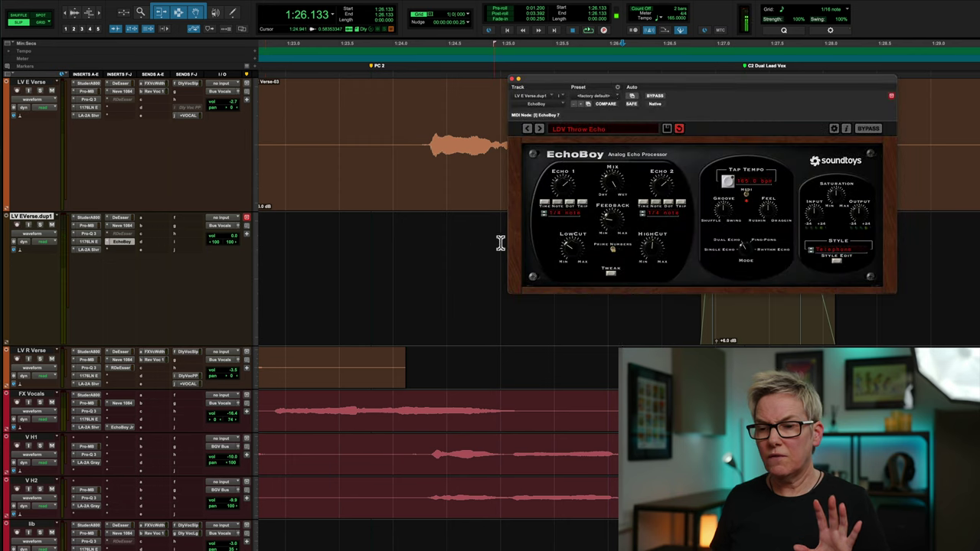
- Audition the throw's echoes with the EchoBoy window moved clear of the clip, and close the plug-in
left_click_drag(617, 83, 399, 90)
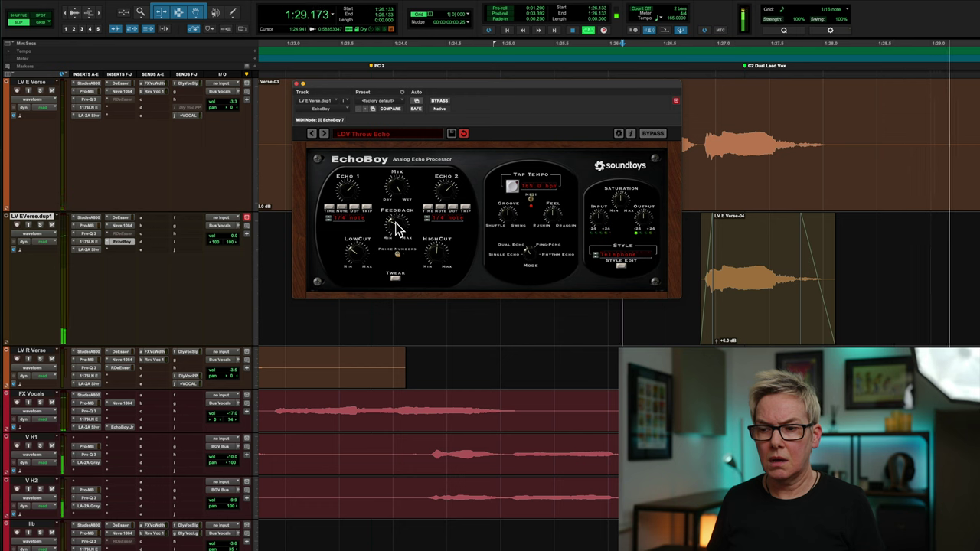
key("space")
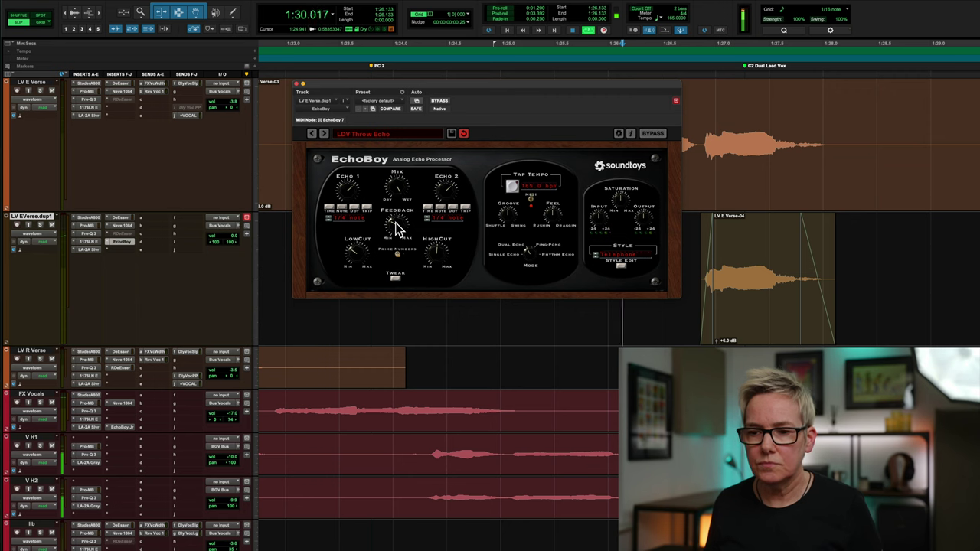
left_click(297, 84)
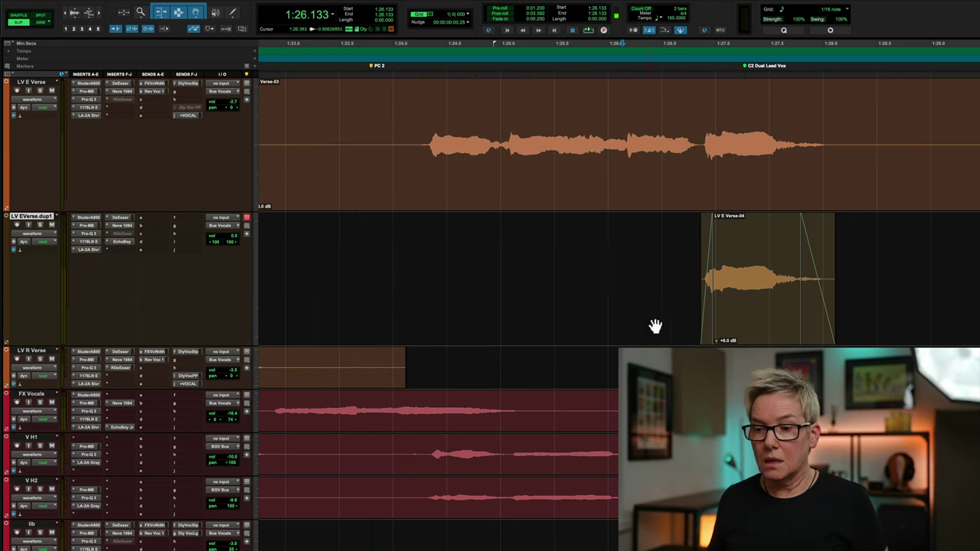
- Trim the start of the LV E Verse-04 clip past the attack of the word and play the shortened throw
left_click_drag(705, 339, 731, 337)
key("space")
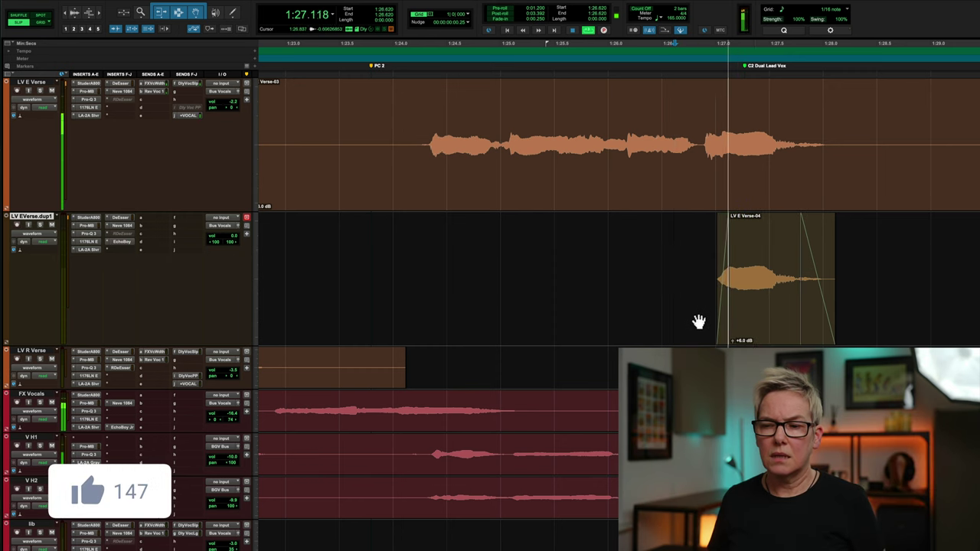
key("space")
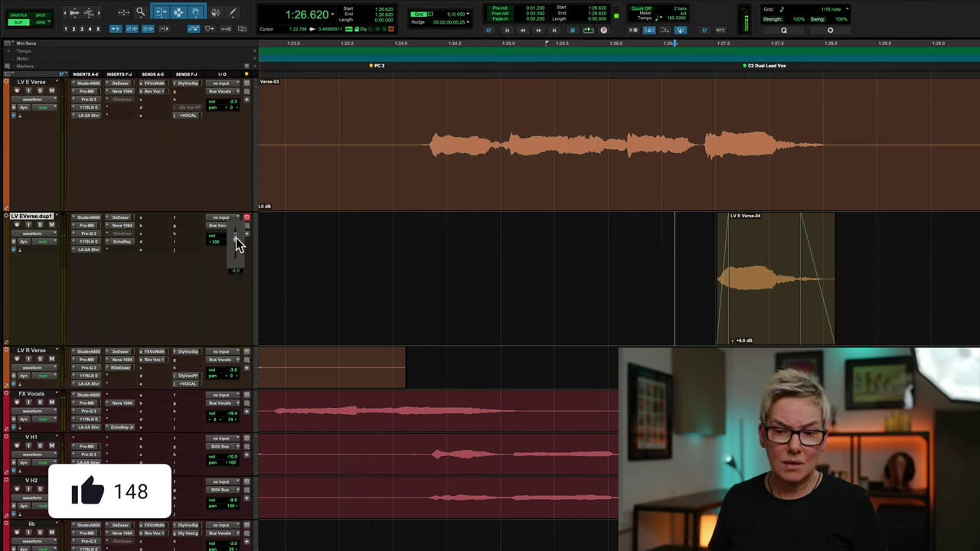
- Set the duplicated LV E Verse track's volume to -2.0 dB and audition the throw in the mix
left_click_drag(234, 239, 231, 233)
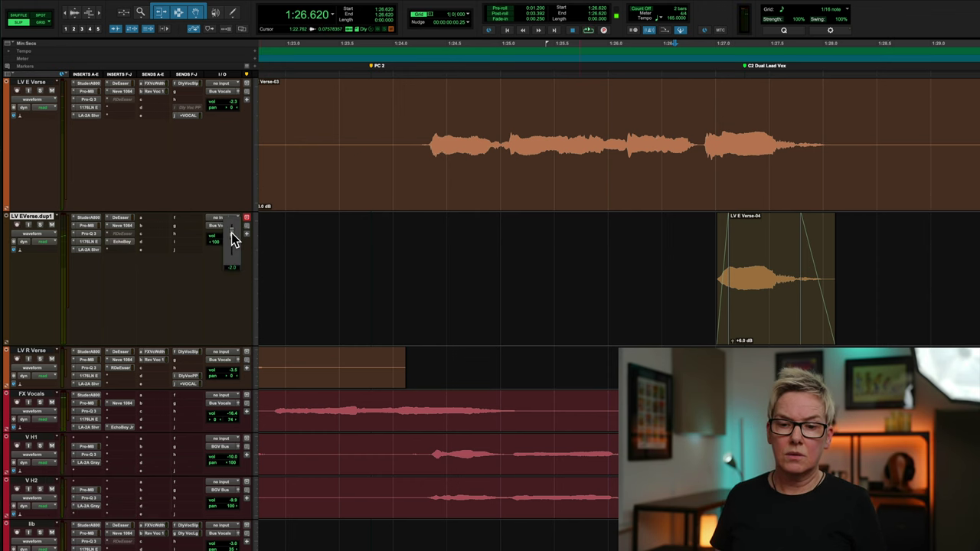
key("space")
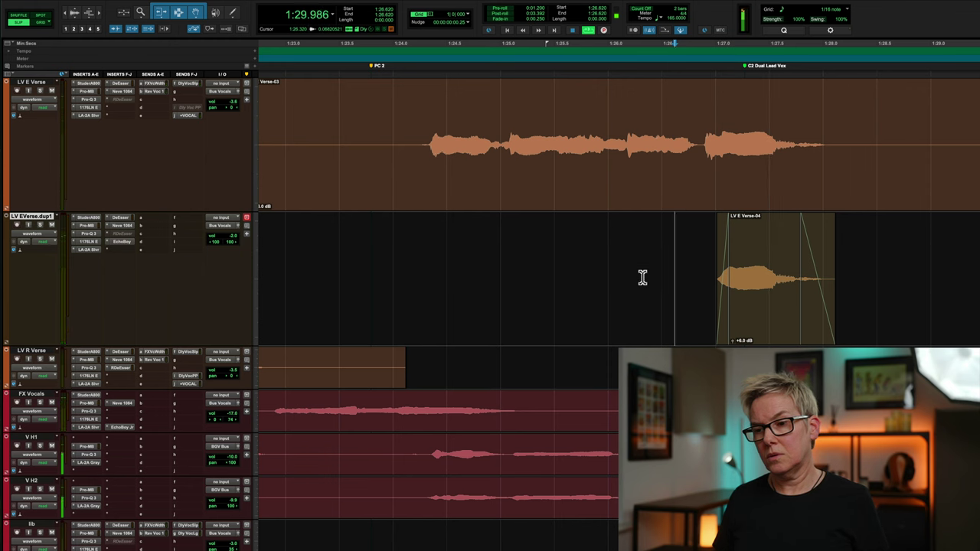
key("space")
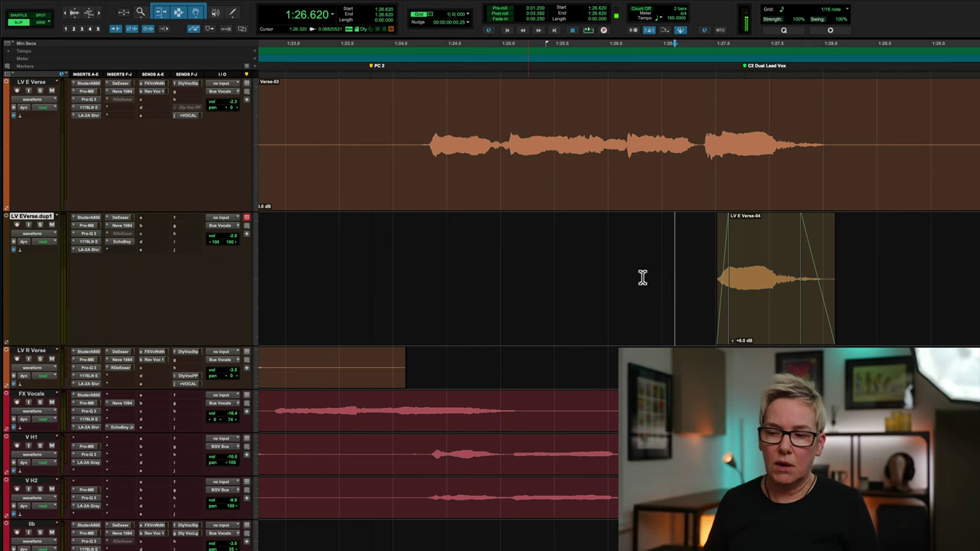
- Add a send to Rev Voc 2 in send slot C of the duplicated LV E Verse track
left_click(158, 235)
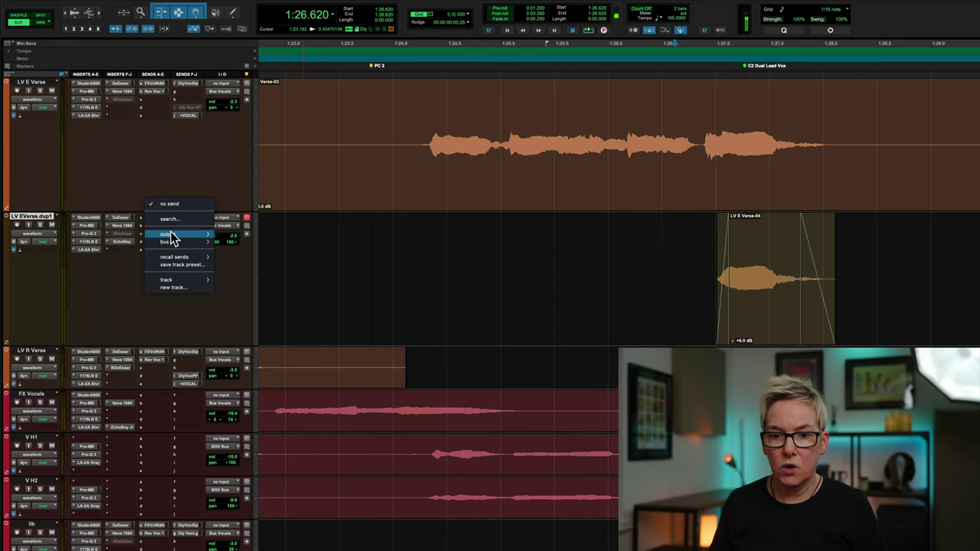
left_click(171, 221)
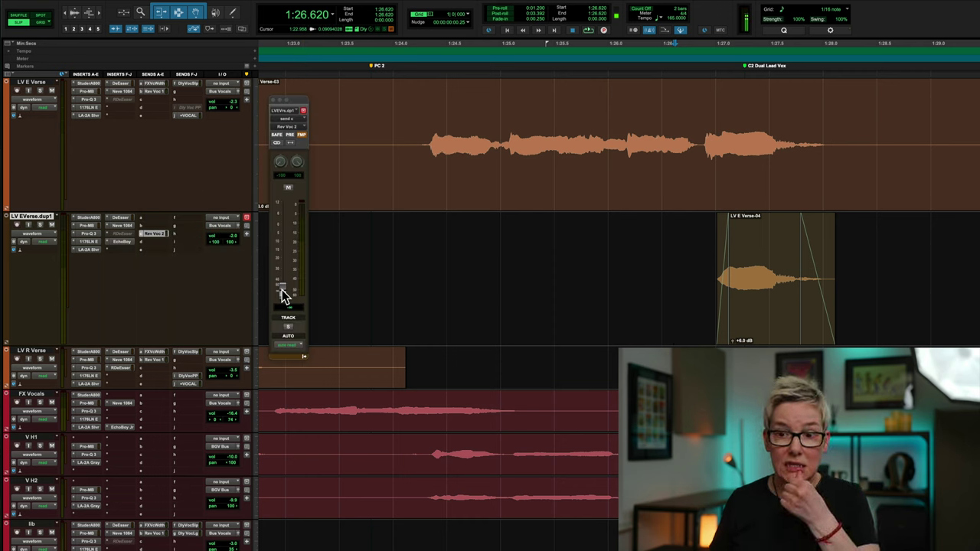
- Solo the duplicated track, play the throw without reverb, and raise its Rev Voc 2 send to about -13.4 dB
left_click(40, 226)
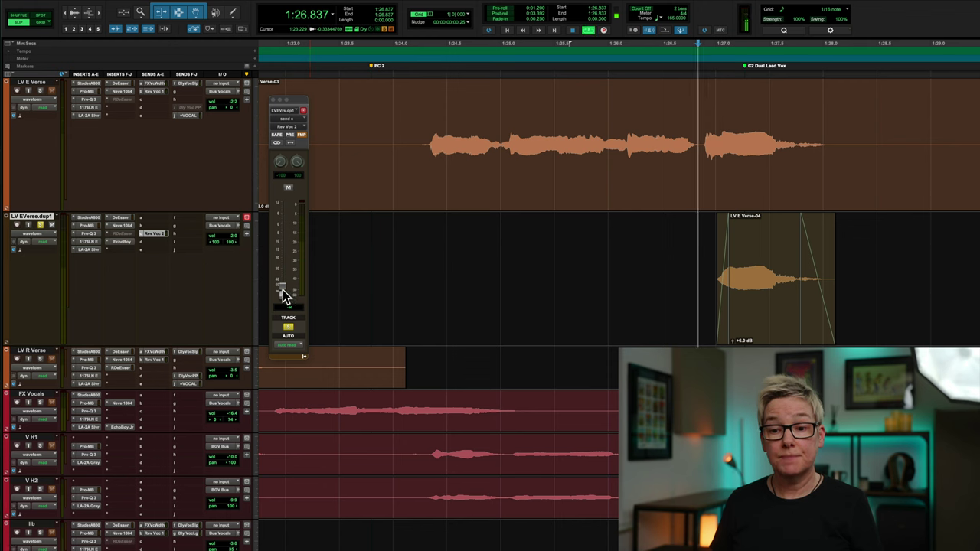
key("space")
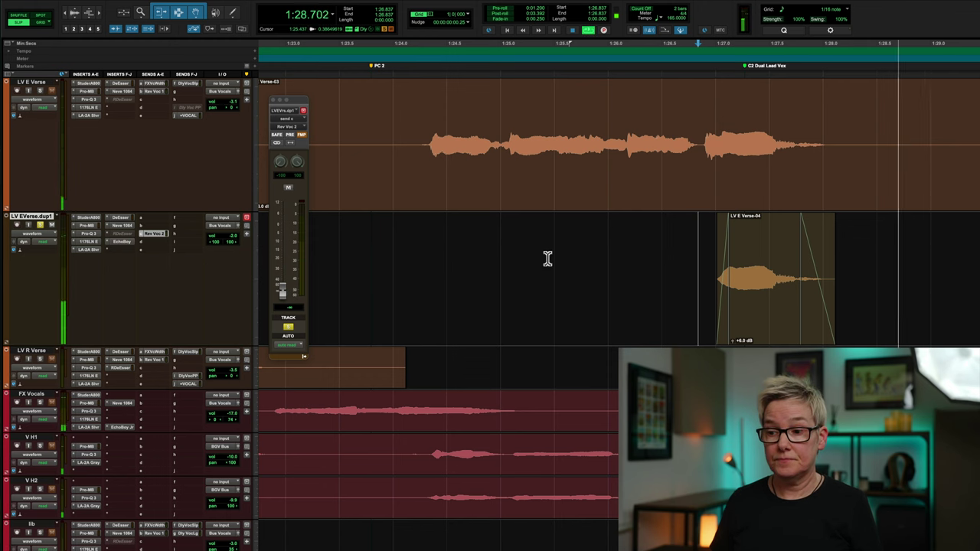
key("space")
left_click_drag(282, 295, 281, 250)
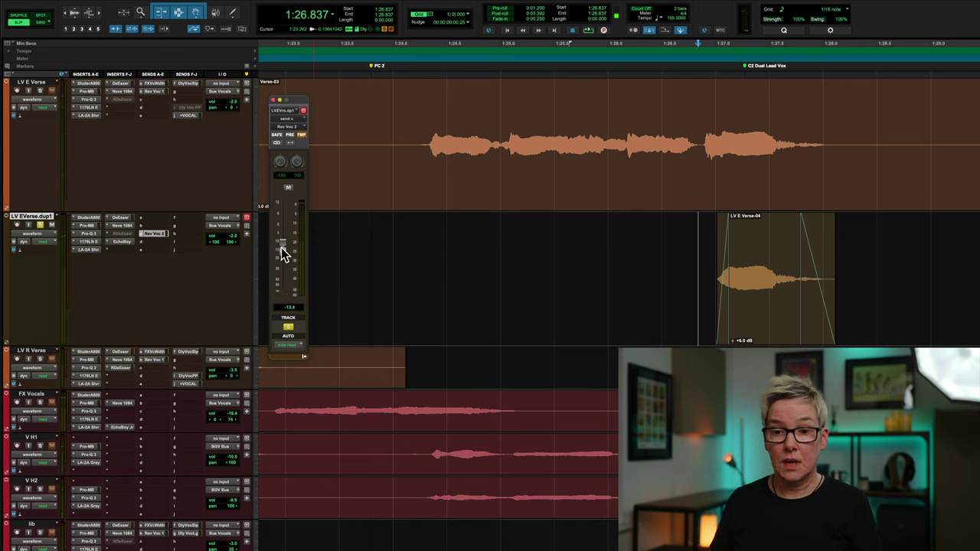